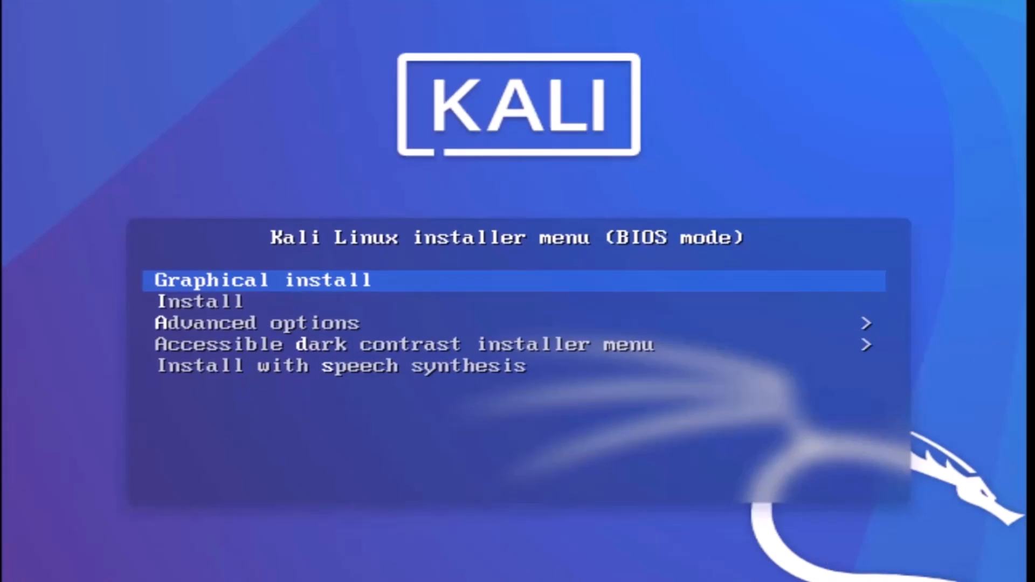
Launch the graphical install with English, location United Kingdom and the British English keymap.
key("Return")
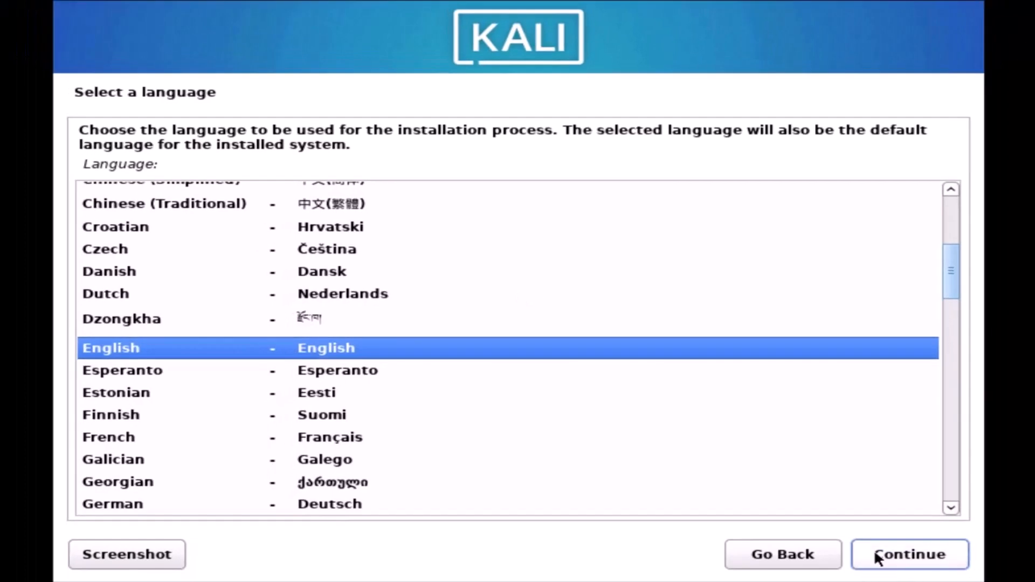
left_click(877, 559)
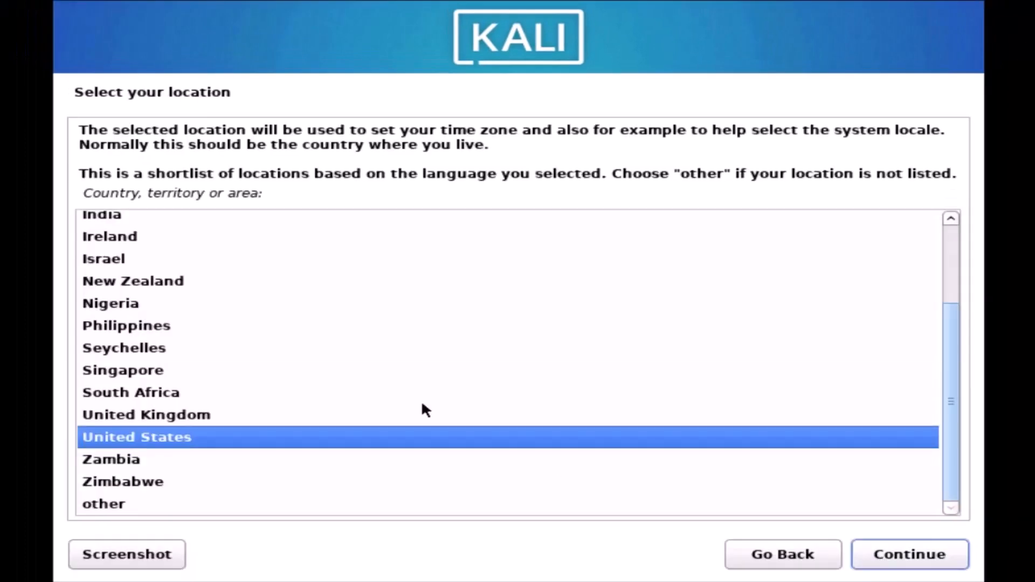
left_click(146, 414)
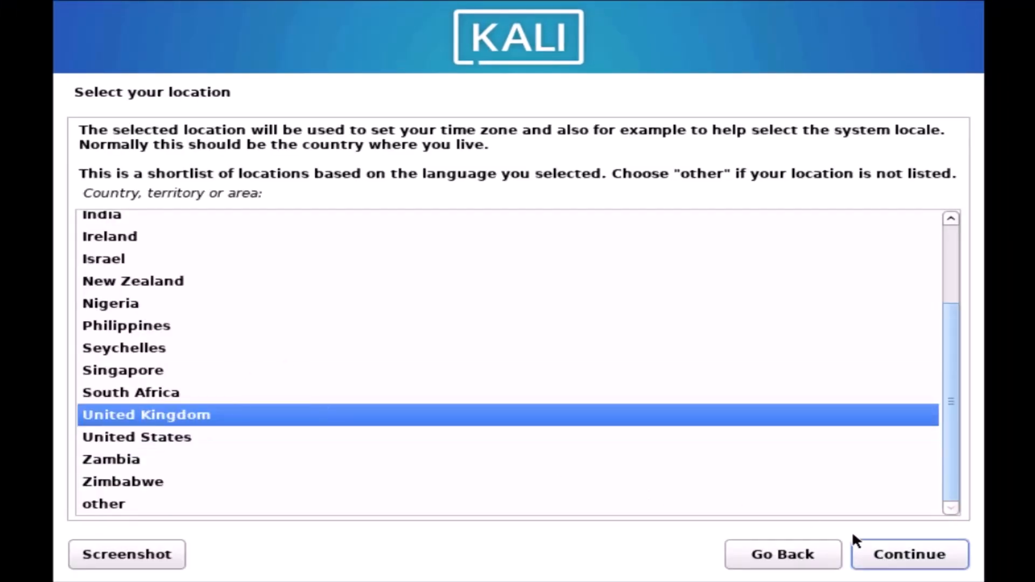
left_click(902, 550)
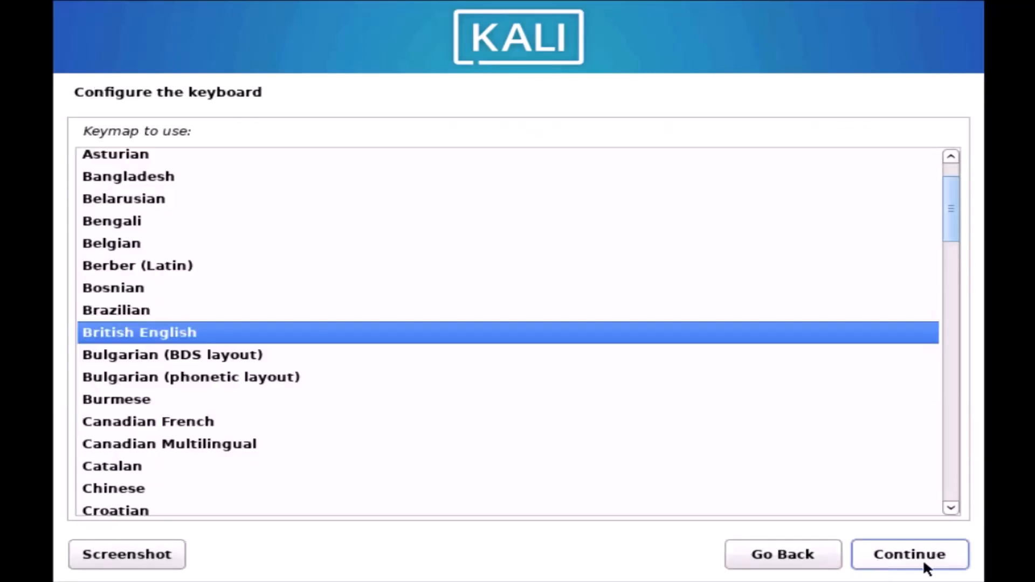
left_click(930, 559)
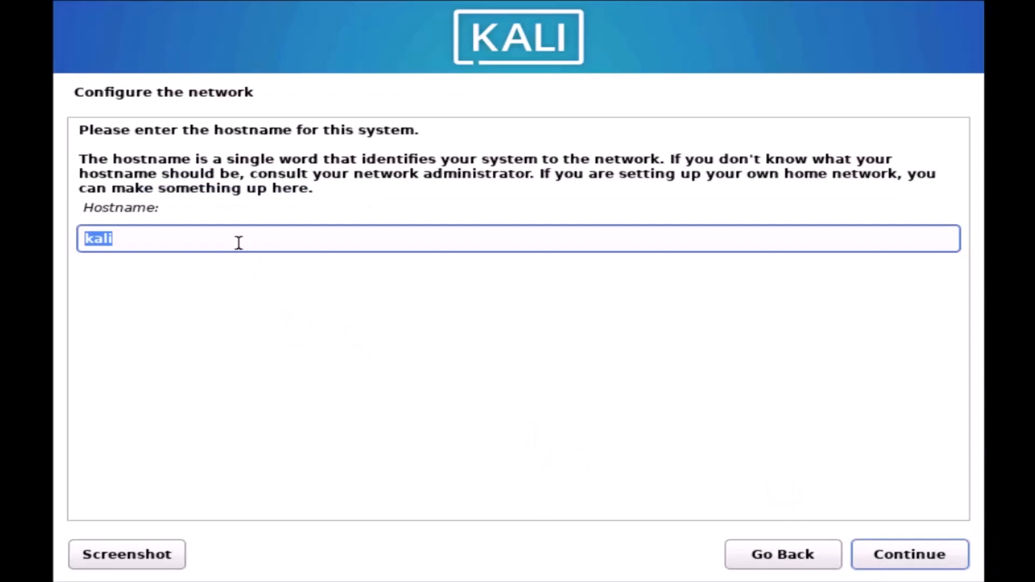
Replace the 'kali' hostname with the user's lowercase short hostname and leave the domain name blank.
left_click(223, 240)
left_click_drag(225, 236, 75, 234)
type("Dan")
key("BackSpace")
type("dan")
left_click(910, 554)
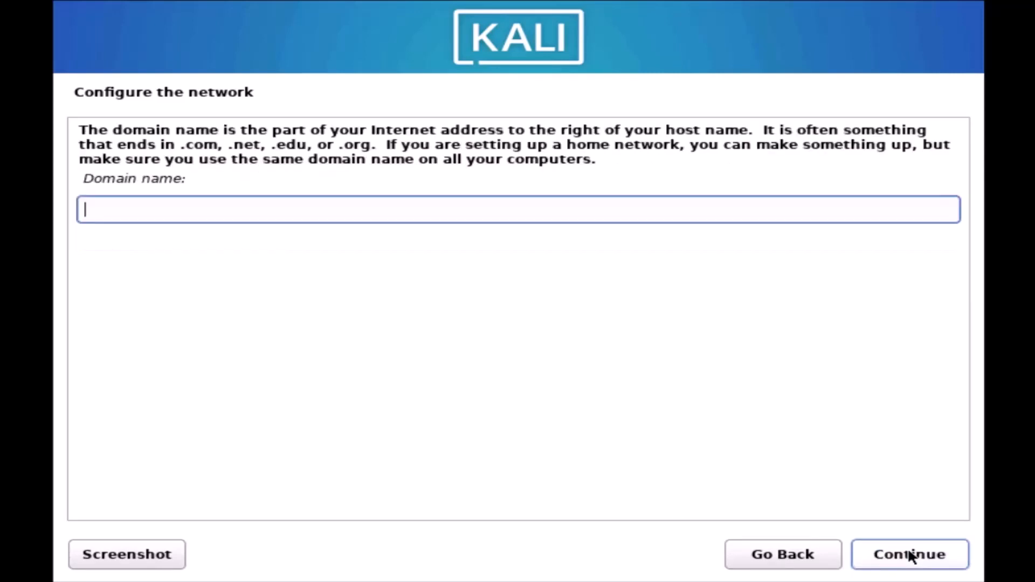
left_click(909, 551)
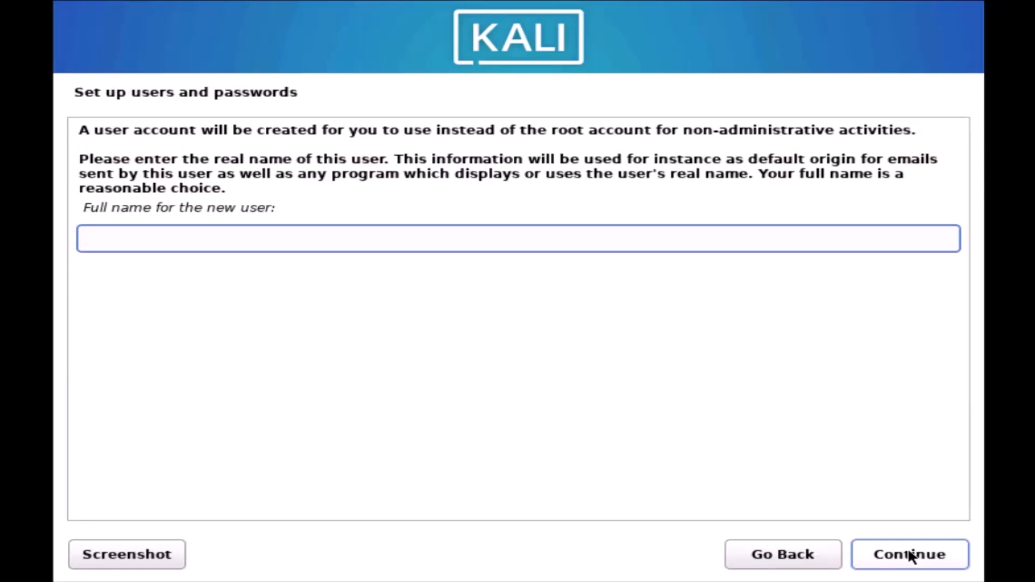
Enter the new user's full name and accept the suggested username.
type("Dan Multiskills")
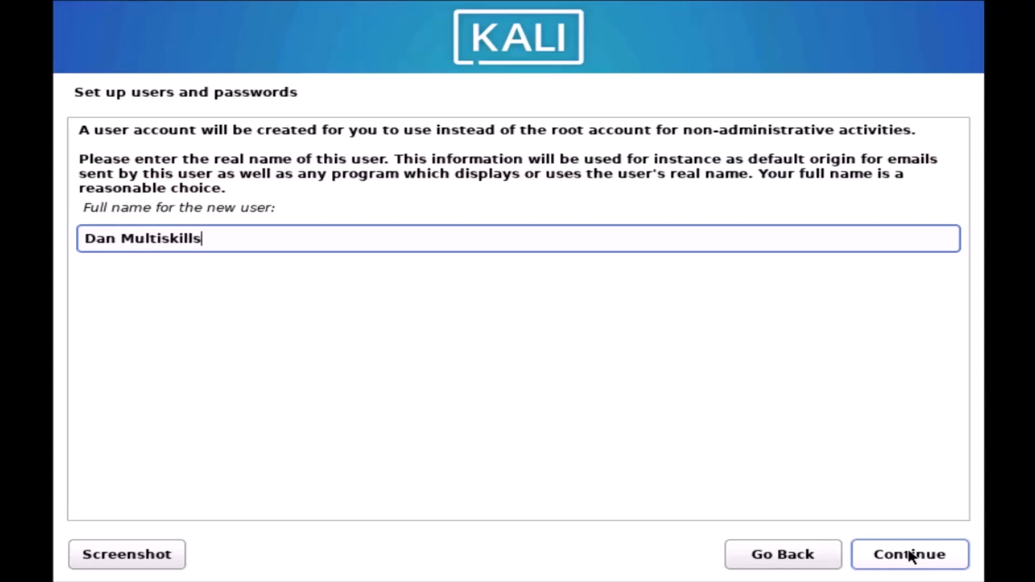
left_click(910, 557)
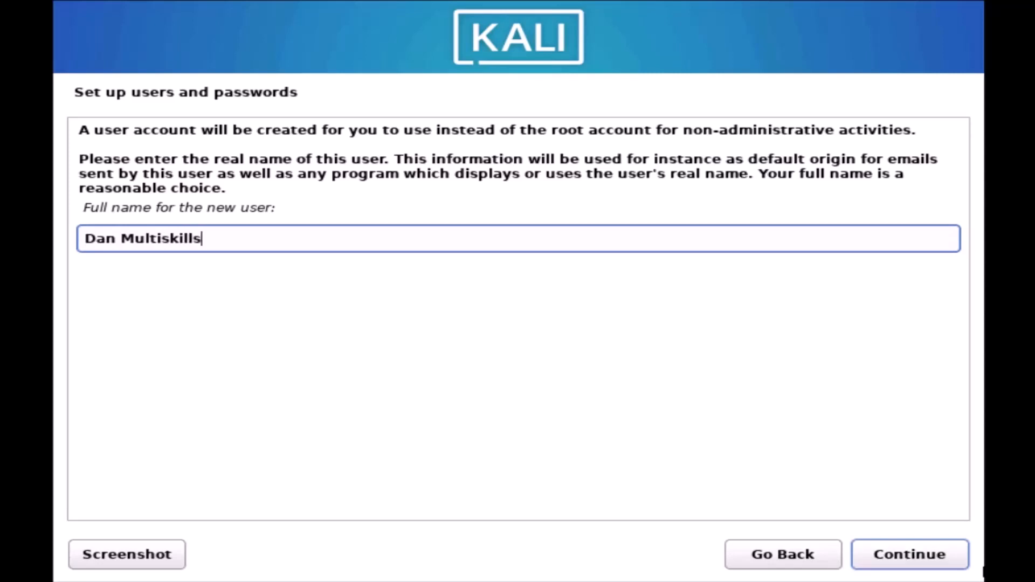
left_click(947, 555)
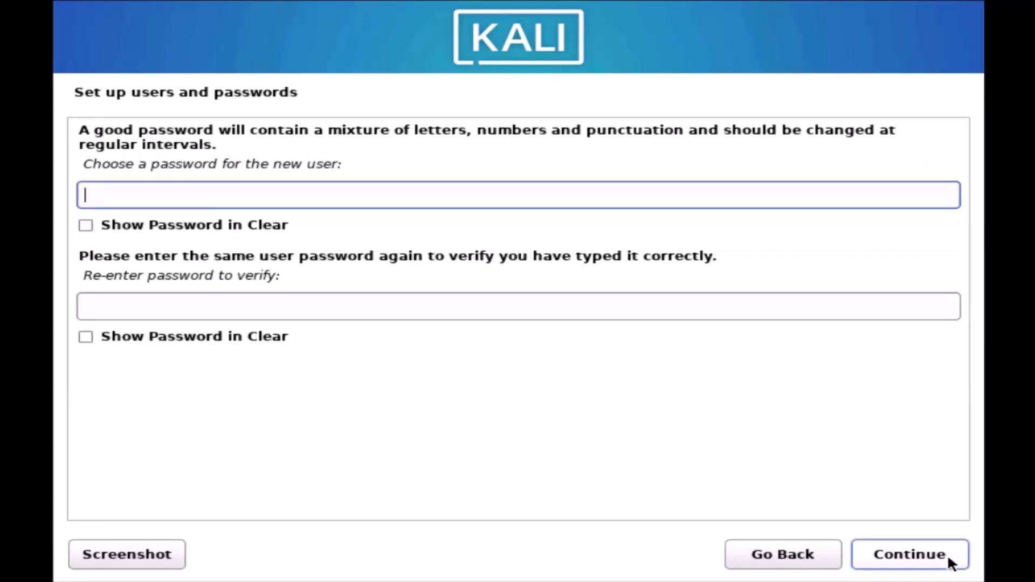
Set the account password and retype it in the verification field.
type("kali123")
key("Tab")
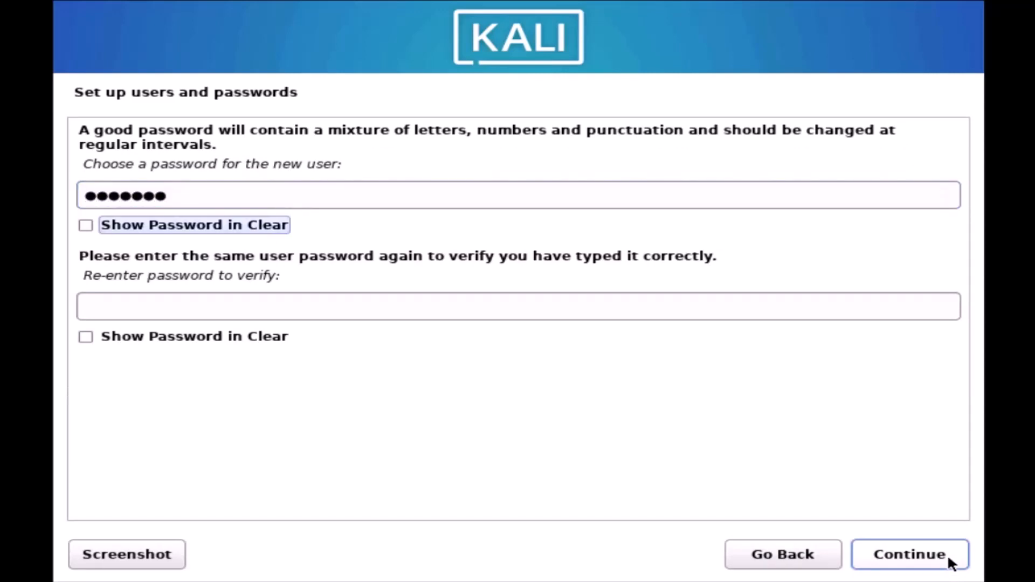
key("Tab")
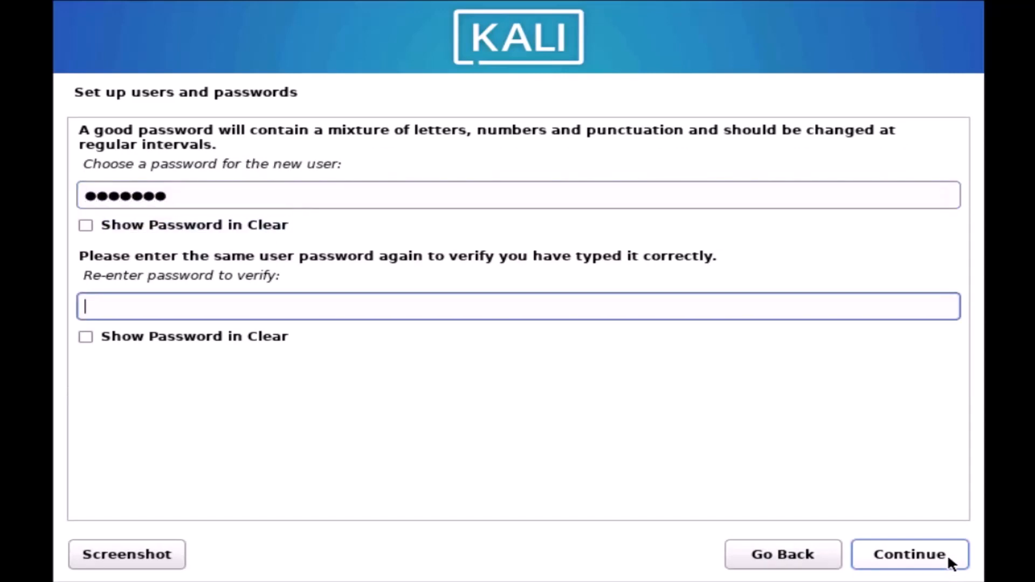
type("kali123")
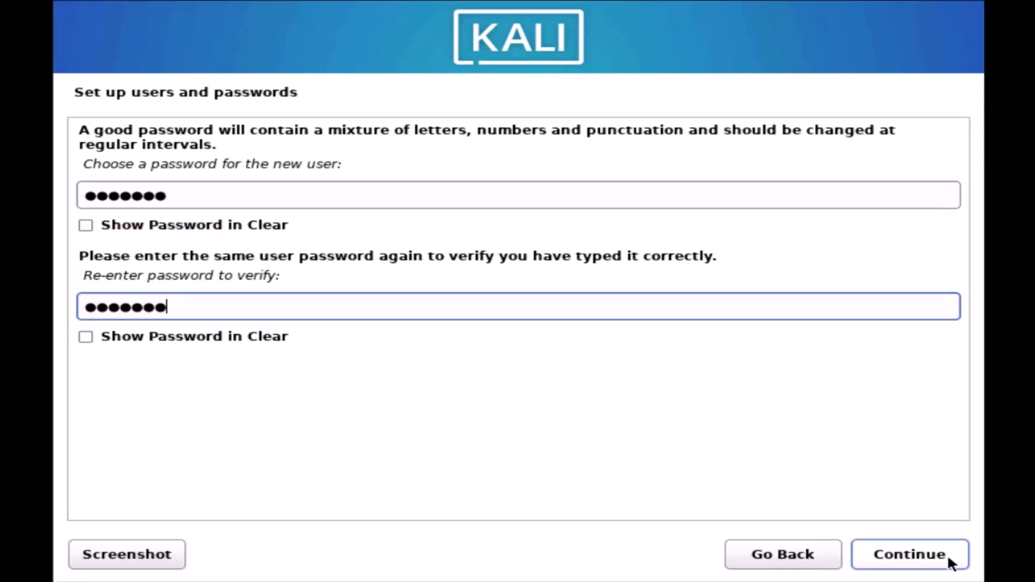
left_click(909, 556)
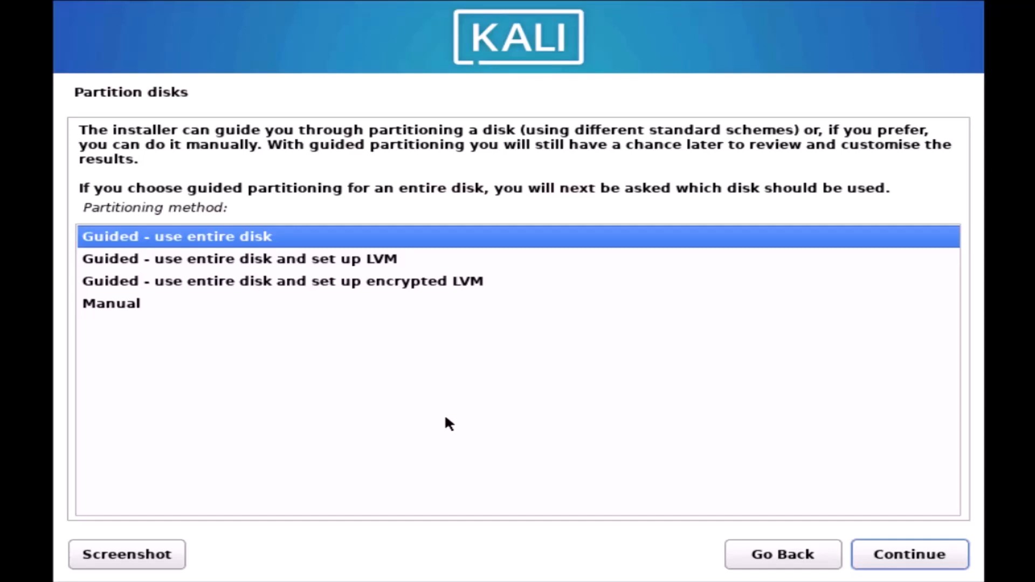
Use guided entire-disk partitioning on the 124.6 GB sda with all files in one partition, writing the changes.
left_click(895, 555)
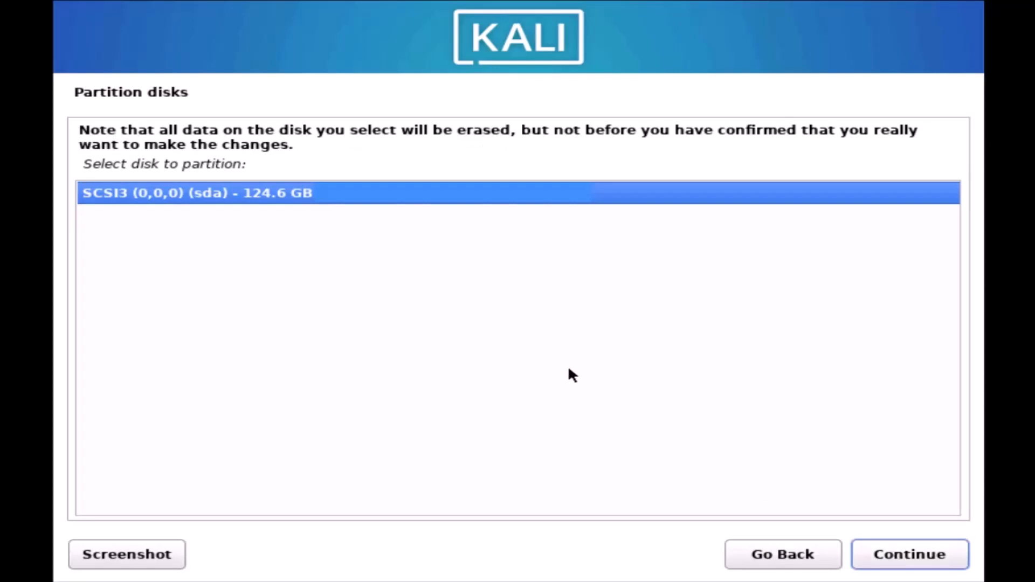
left_click(882, 544)
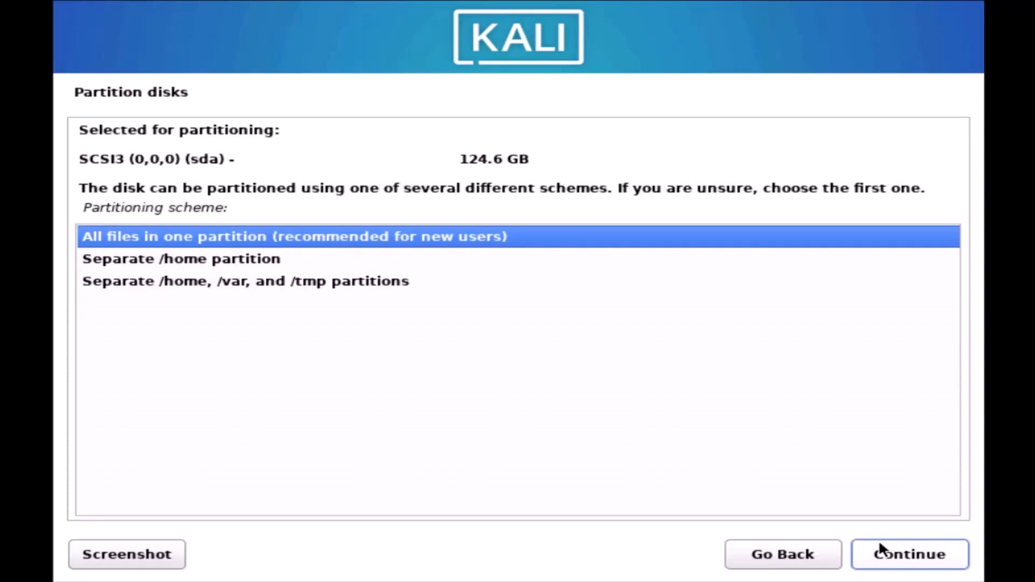
left_click(890, 552)
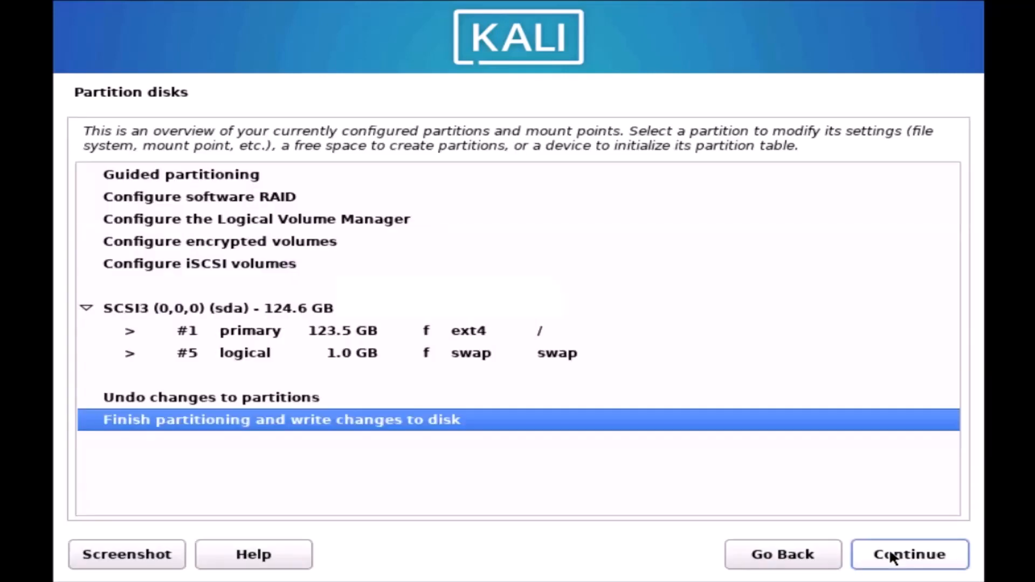
left_click(892, 556)
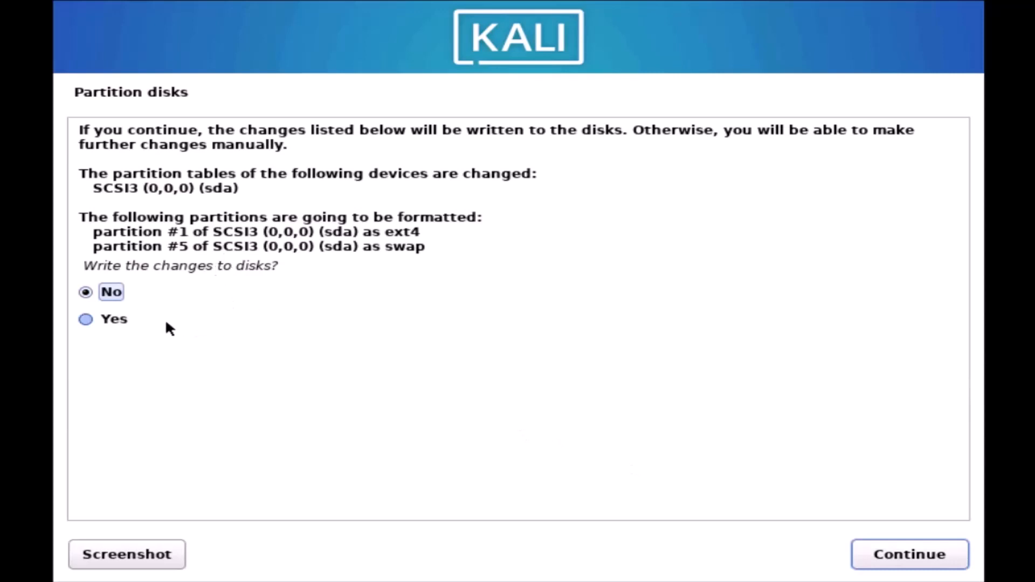
left_click(103, 320)
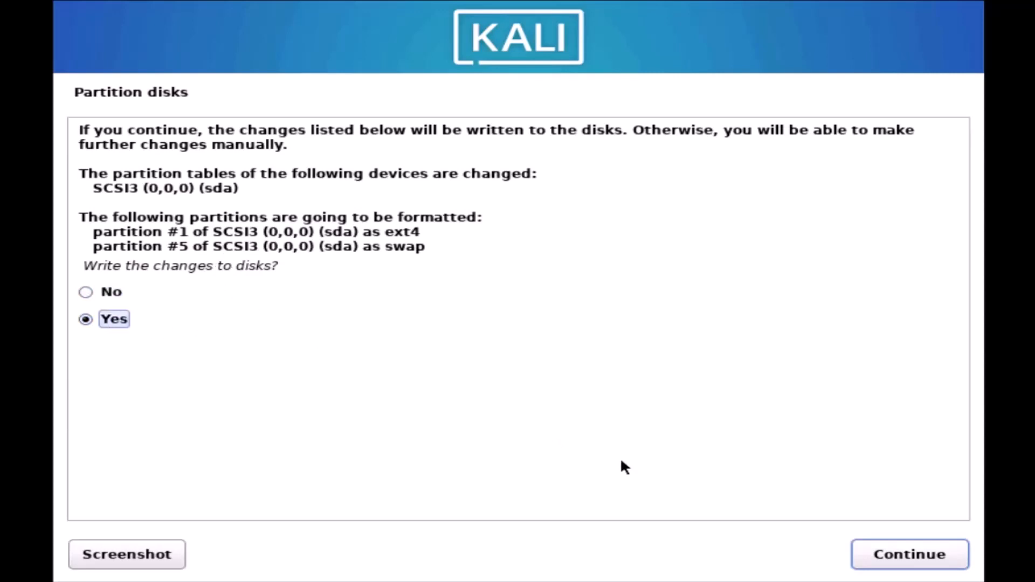
left_click(893, 563)
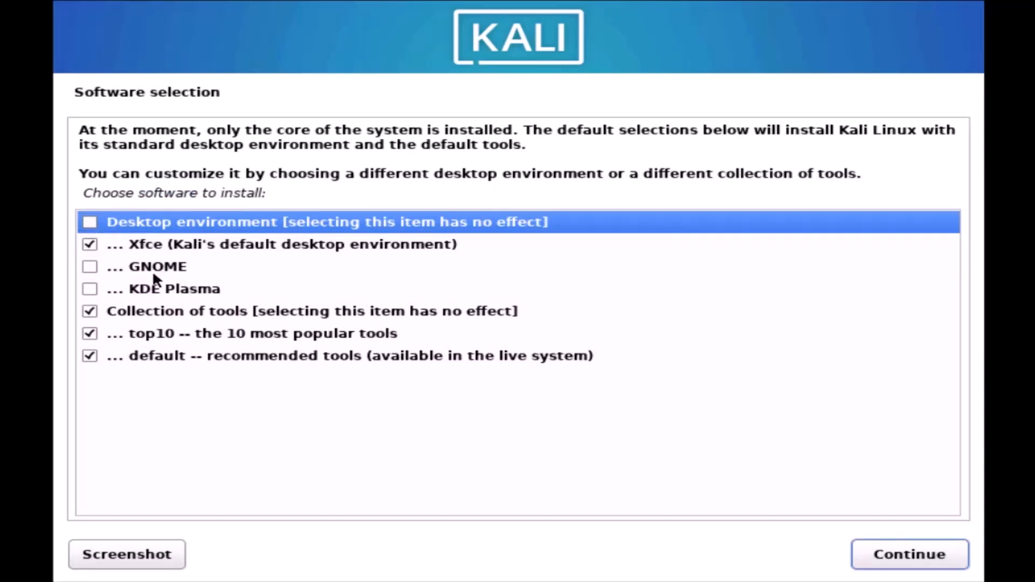
Tick GNOME and KDE Plasma alongside Xfce and begin installing the selected software.
left_click(90, 266)
left_click(90, 289)
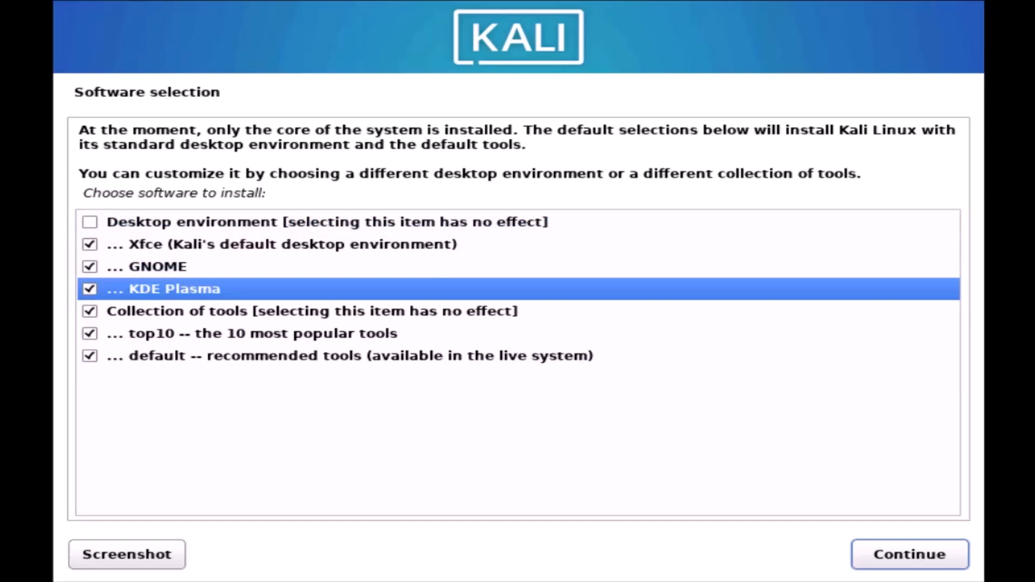
left_click(901, 557)
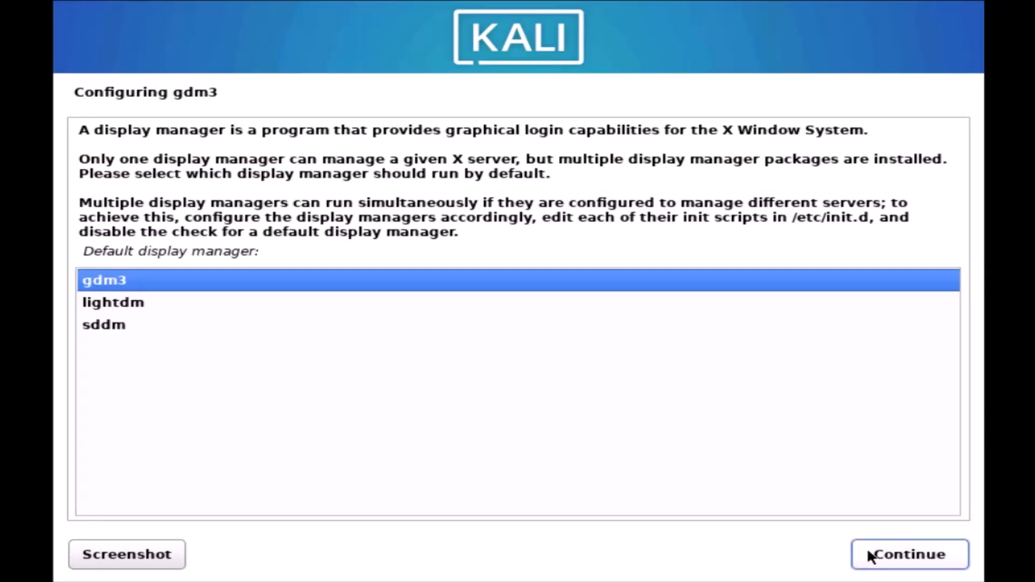
Keep gdm3 as the default display manager.
left_click(897, 552)
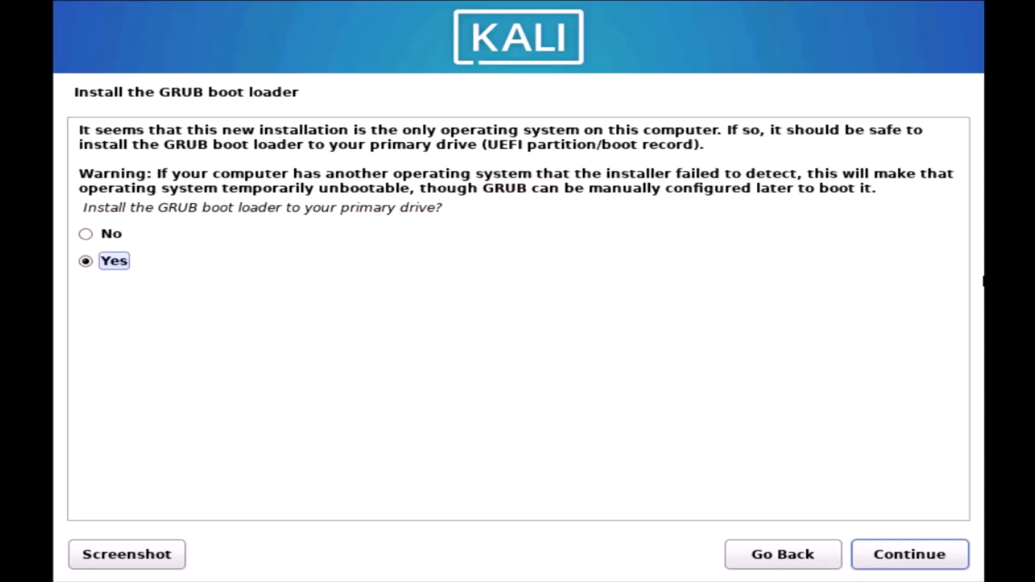
Install GRUB on the primary drive, entering the boot device manually, then confirm Installation complete.
left_click(903, 554)
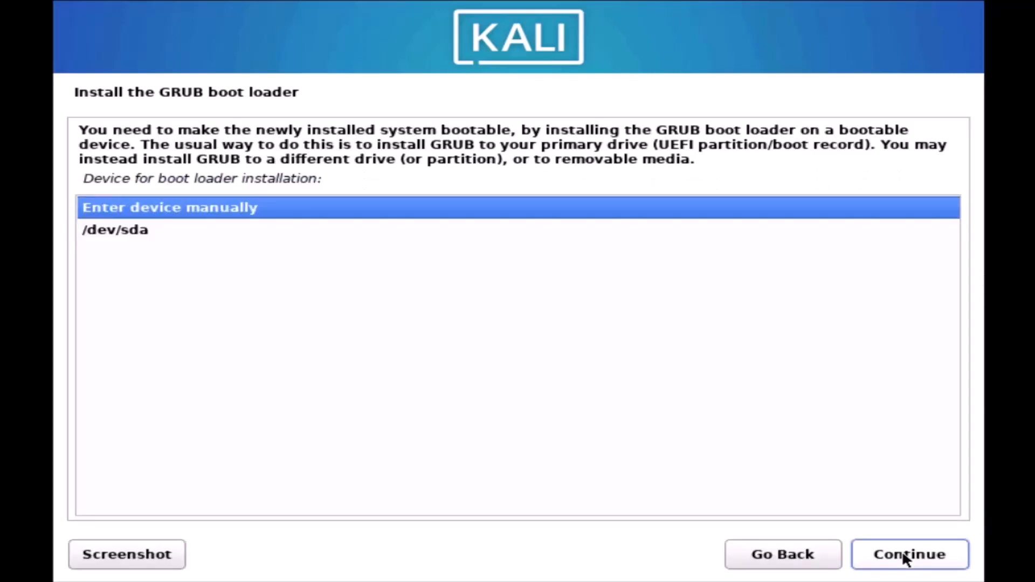
left_click(904, 556)
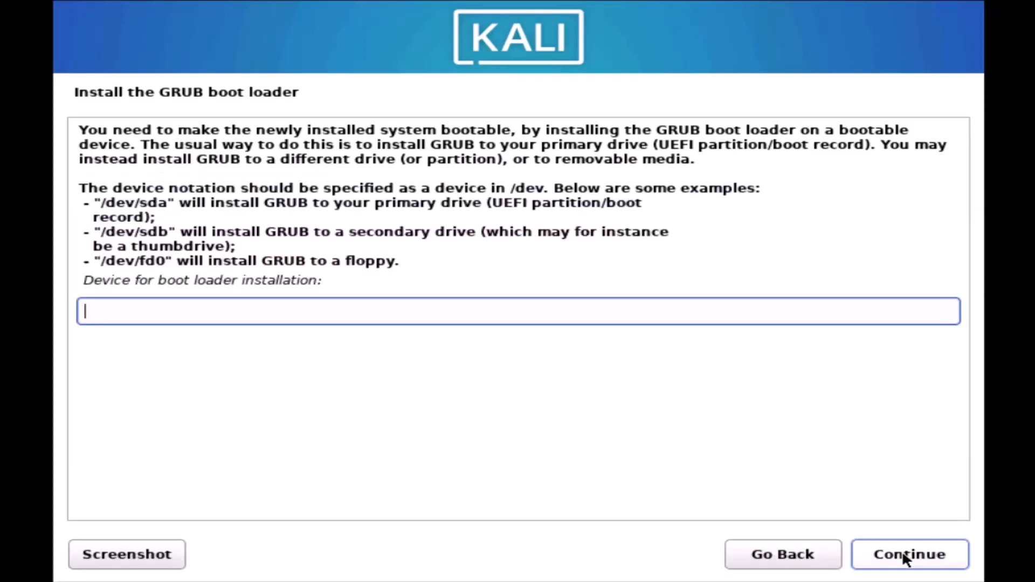
left_click(904, 556)
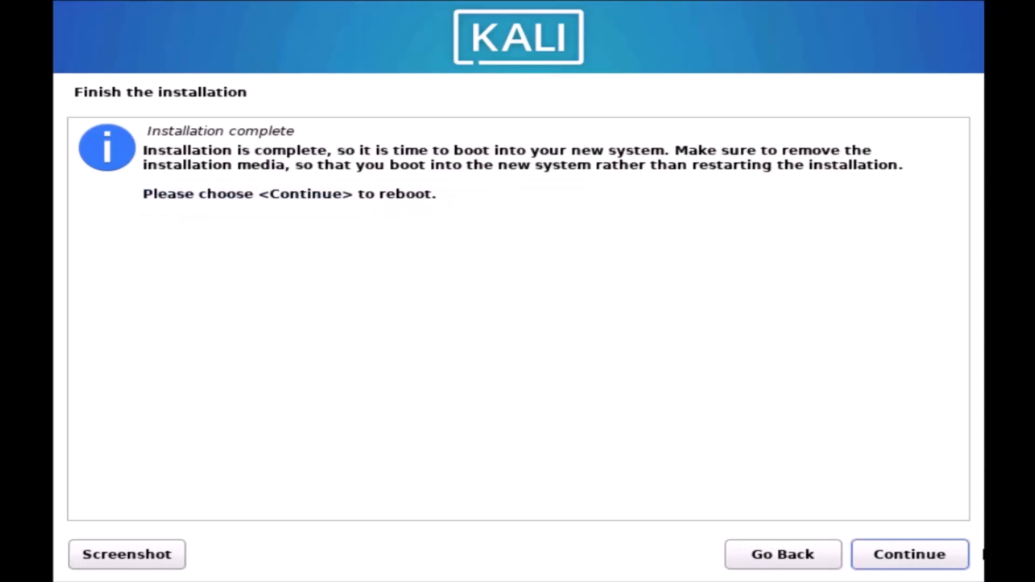
left_click(891, 551)
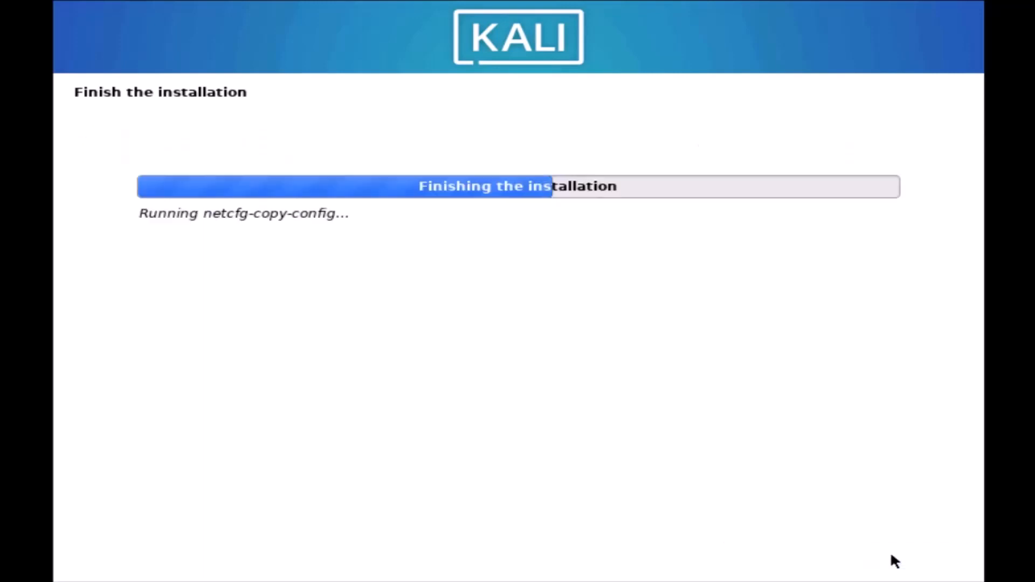